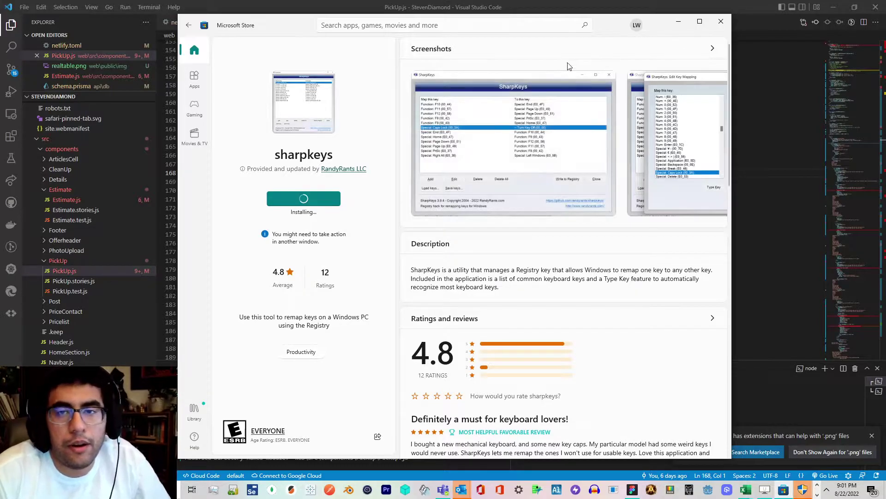
Move the Store window aside and select lines 165–199 of PickUp.js to review them
{"action": "left_click_drag", "start_coordinate": [597, 18], "coordinate": [3, 43]}
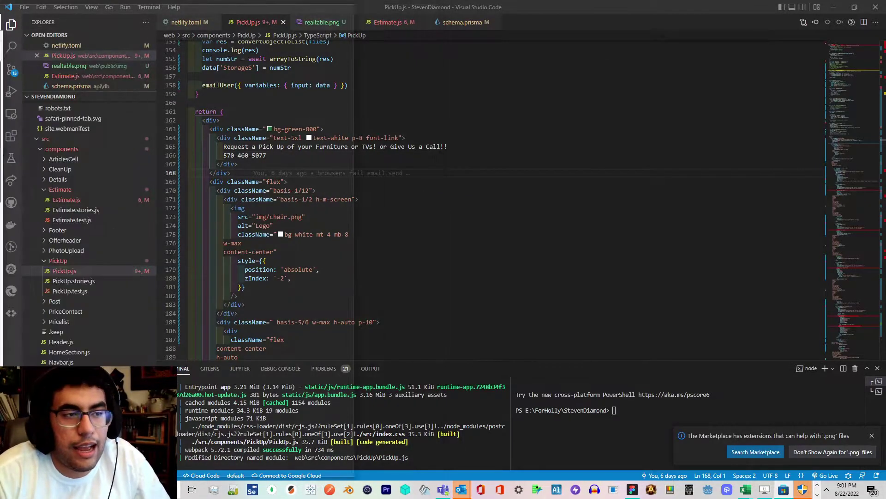
{"action": "left_click_drag", "start_coordinate": [253, 146], "coordinate": [220, 147]}
{"action": "left_click", "coordinate": [221, 146]}
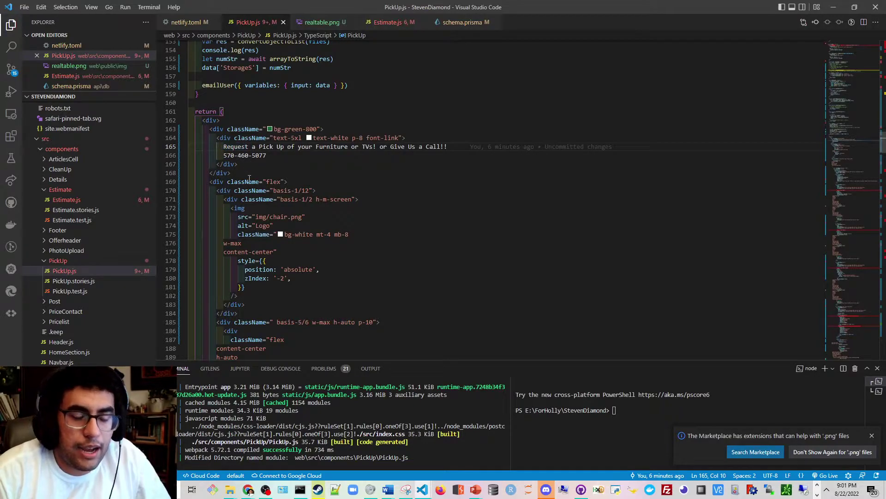
{"action": "key", "text": "shift+Page_Down"}
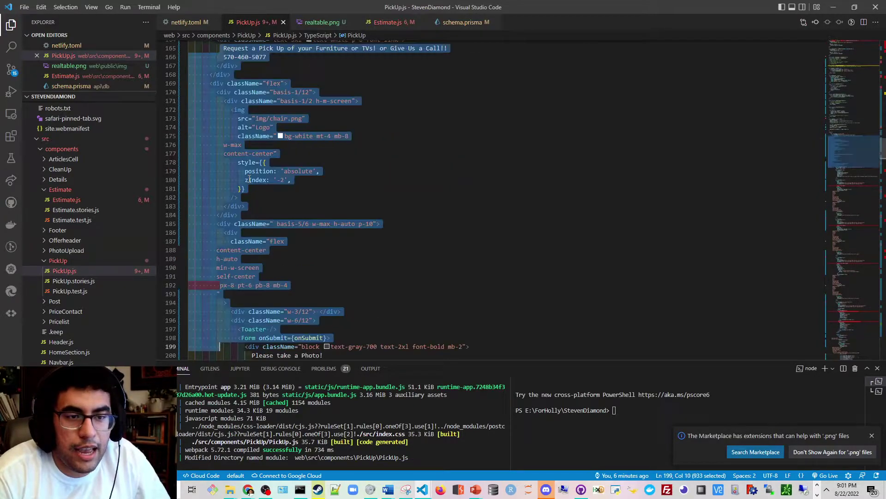
{"action": "key", "text": "shift+Up"}
{"action": "key", "text": "shift+Up"}
{"action": "key", "text": "shift+Up"}
{"action": "key", "text": "shift+Up"}
{"action": "key", "text": "shift+Up"}
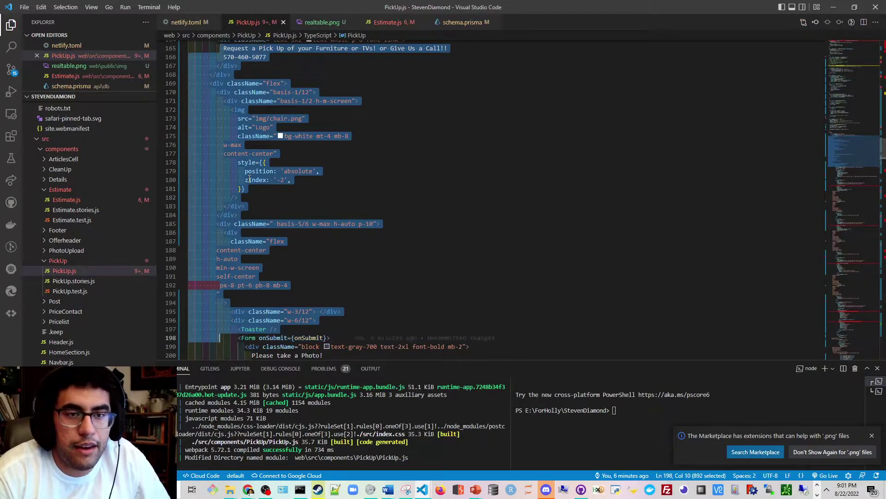
{"action": "key", "text": "shift+Down"}
{"action": "key", "text": "shift+Down"}
{"action": "key", "text": "shift+Down"}
{"action": "key", "text": "shift+Down"}
{"action": "key", "text": "shift+Down"}
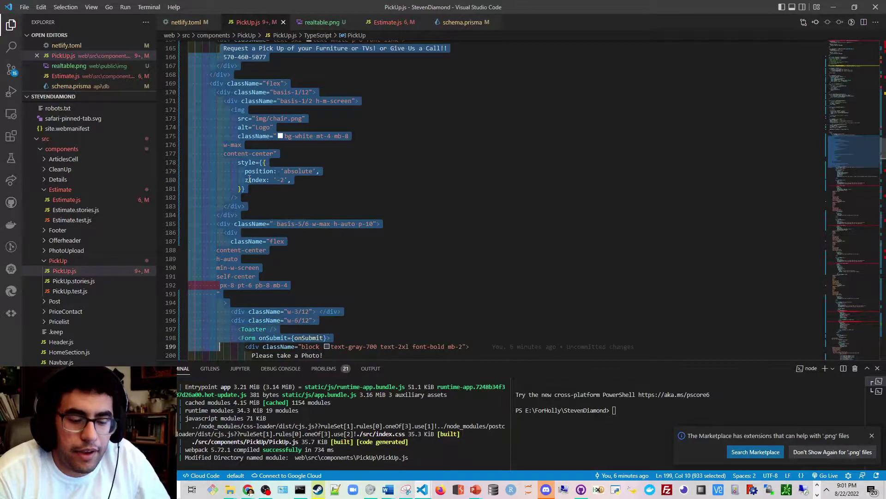
{"action": "key", "text": "shift+Up"}
{"action": "key", "text": "shift+Up"}
{"action": "key", "text": "shift+Up"}
{"action": "key", "text": "shift+Up"}
{"action": "key", "text": "shift+Up"}
{"action": "key", "text": "shift+Up"}
{"action": "key", "text": "shift+Up"}
{"action": "key", "text": "shift+Up"}
{"action": "key", "text": "shift+Up"}
{"action": "key", "text": "shift+Up"}
{"action": "key", "text": "shift+Up"}
{"action": "key", "text": "shift+Up"}
{"action": "key", "text": "shift+Up"}
{"action": "key", "text": "shift+Up"}
{"action": "key", "text": "shift+Up"}
{"action": "key", "text": "shift+Up"}
{"action": "key", "text": "shift+Up"}
{"action": "key", "text": "shift+Up"}
{"action": "key", "text": "shift+Up"}
{"action": "key", "text": "shift+Up"}
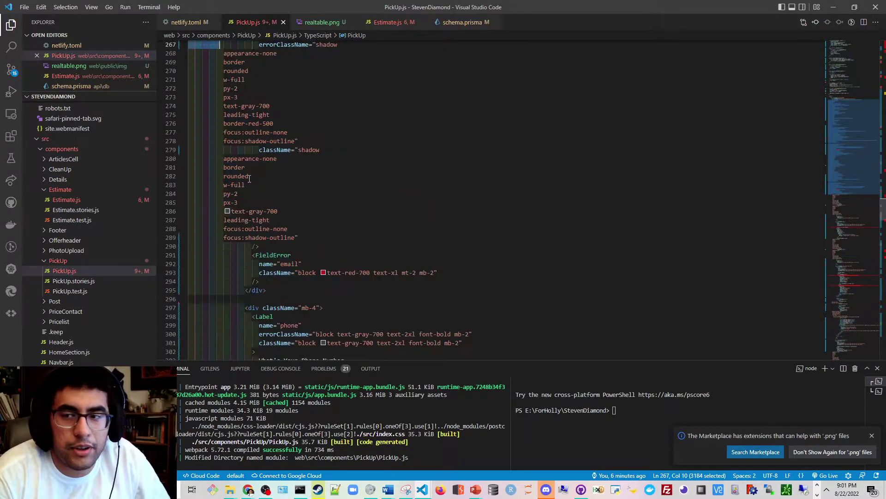
Select the pick-up request heading and phone number lines near line 167
{"action": "scroll", "coordinate": [272, 45], "scroll_direction": "up", "scroll_amount": 2}
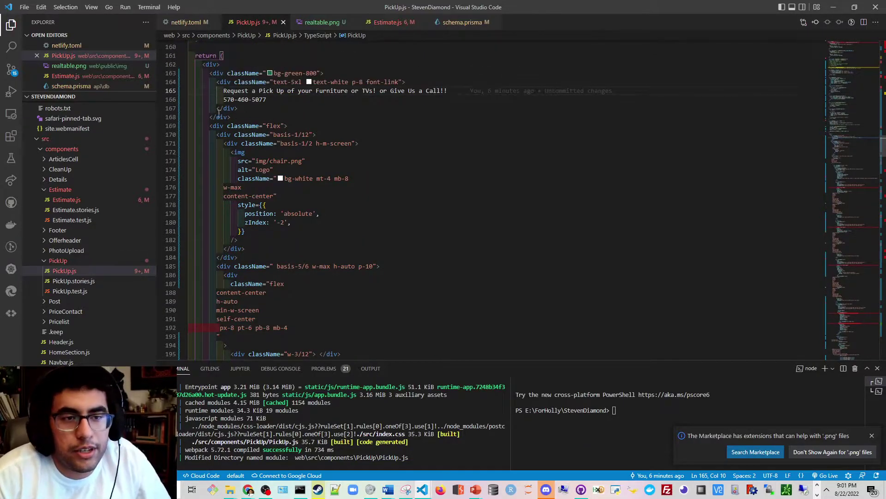
{"action": "left_click", "coordinate": [218, 108]}
{"action": "key", "text": "Up"}
{"action": "key", "text": "Up"}
{"action": "key", "text": "shift+Down"}
{"action": "key", "text": "shift+End"}
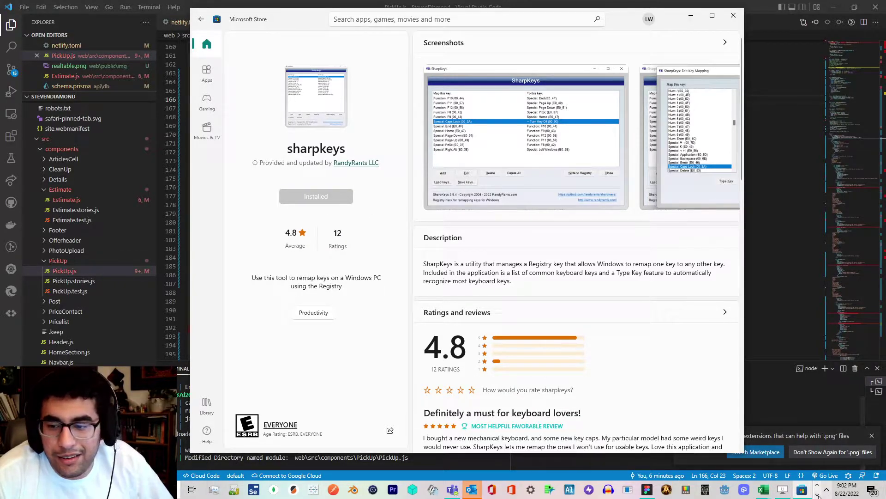
Search Windows for 'sharpkeys' and launch SharpKeys
{"action": "key", "text": "super"}
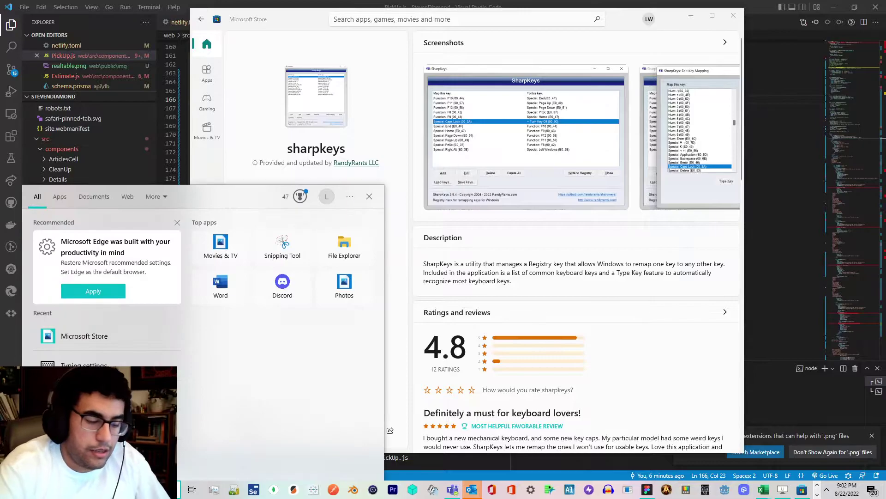
{"action": "type", "text": "sharpkeys"}
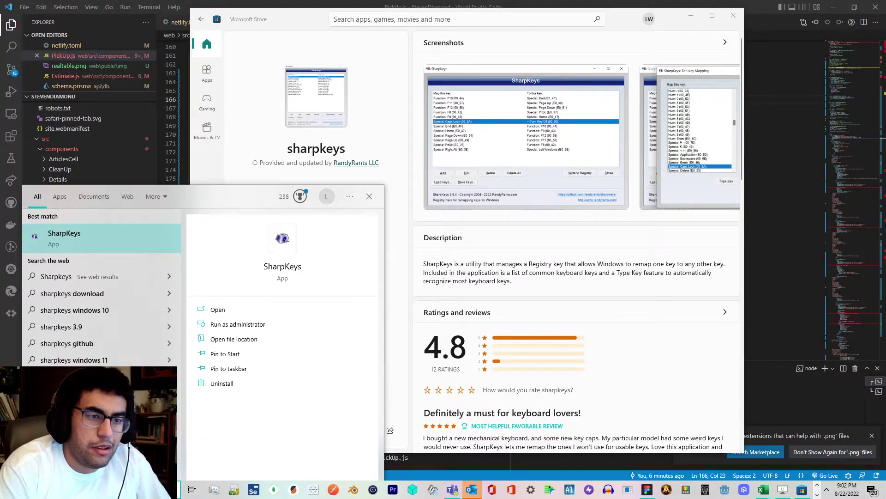
{"action": "key", "text": "Escape"}
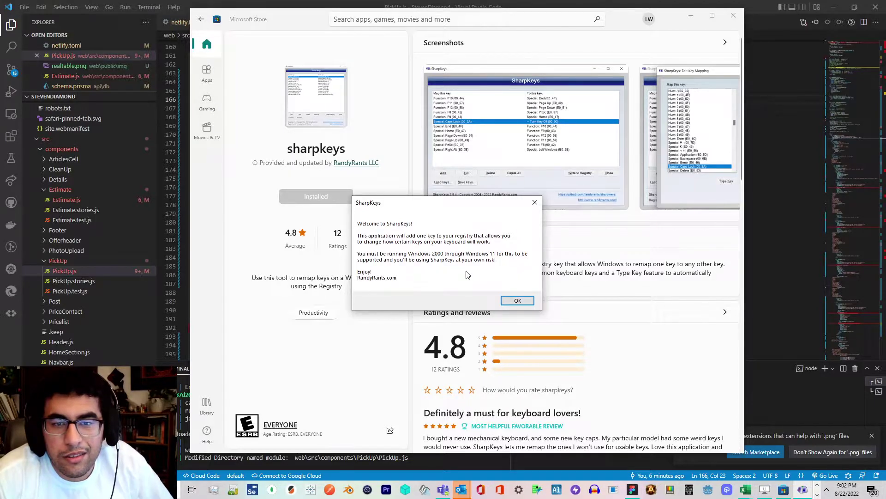
Dismiss the welcome message, add a new mapping, and capture Page Up as the key to remap
{"action": "left_click", "coordinate": [518, 300]}
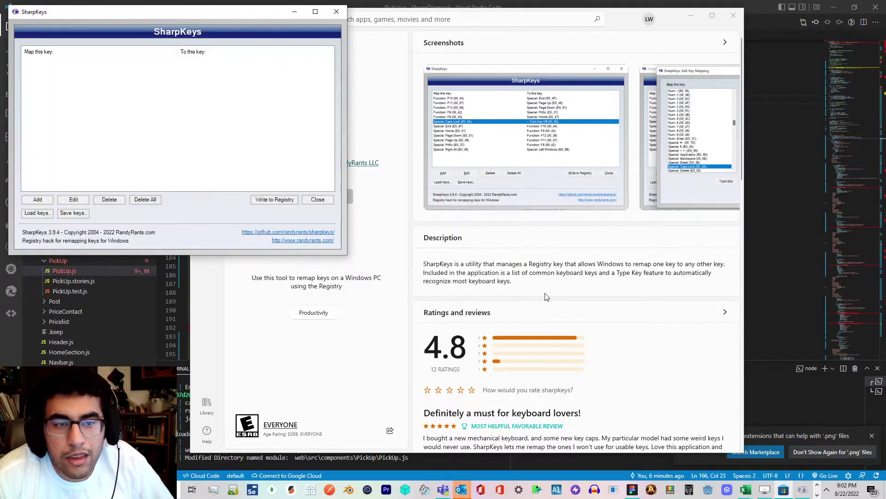
{"action": "left_click_drag", "start_coordinate": [255, 11], "coordinate": [503, 53]}
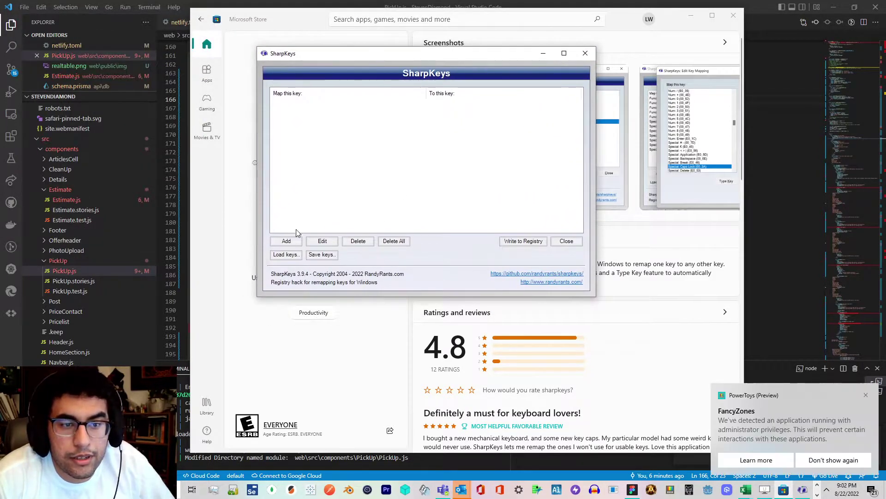
{"action": "left_click", "coordinate": [287, 240]}
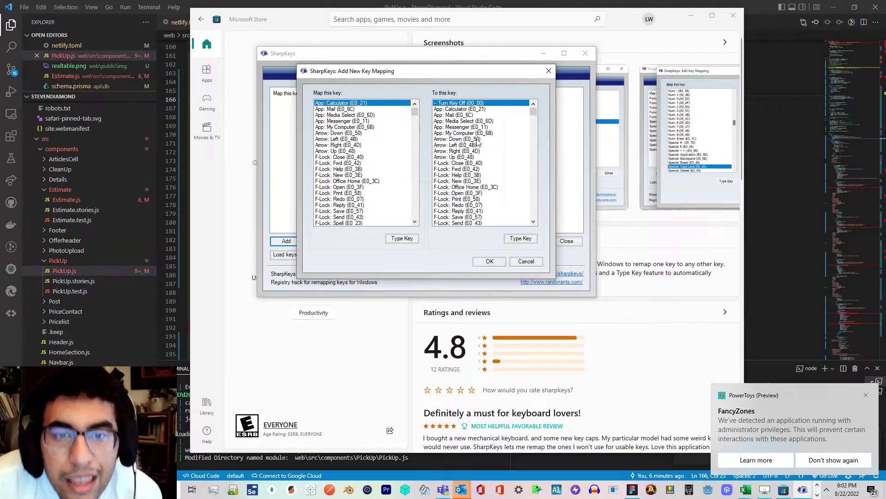
{"action": "scroll", "coordinate": [478, 142], "scroll_direction": "down", "scroll_amount": 4}
{"action": "scroll", "coordinate": [373, 179], "scroll_direction": "down", "scroll_amount": 6}
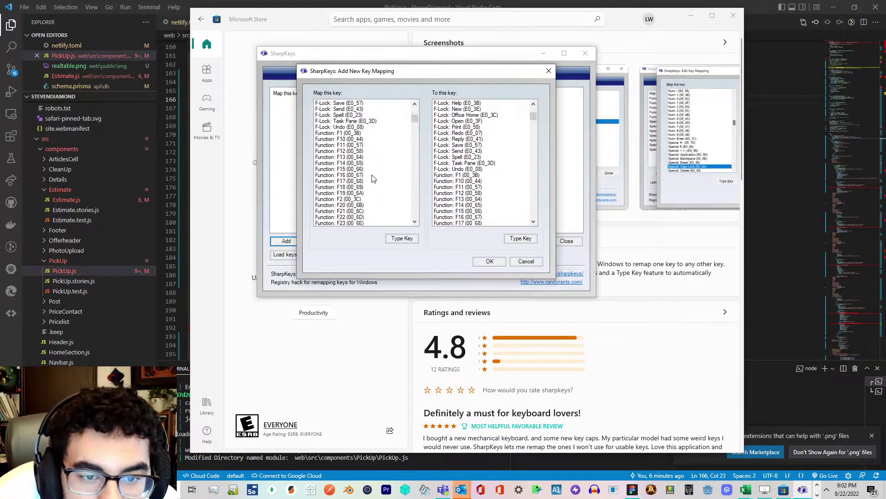
{"action": "scroll", "coordinate": [373, 179], "scroll_direction": "down", "scroll_amount": 5}
{"action": "left_click", "coordinate": [402, 239]}
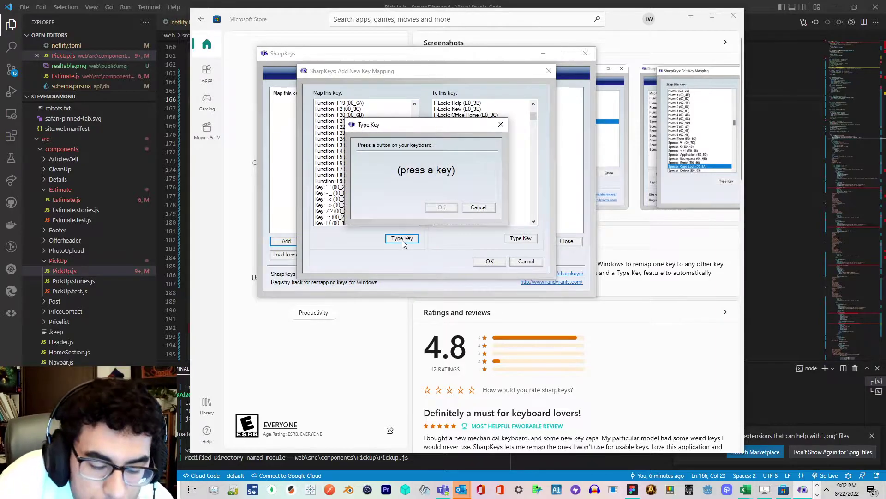
{"action": "key", "text": "Page_Up"}
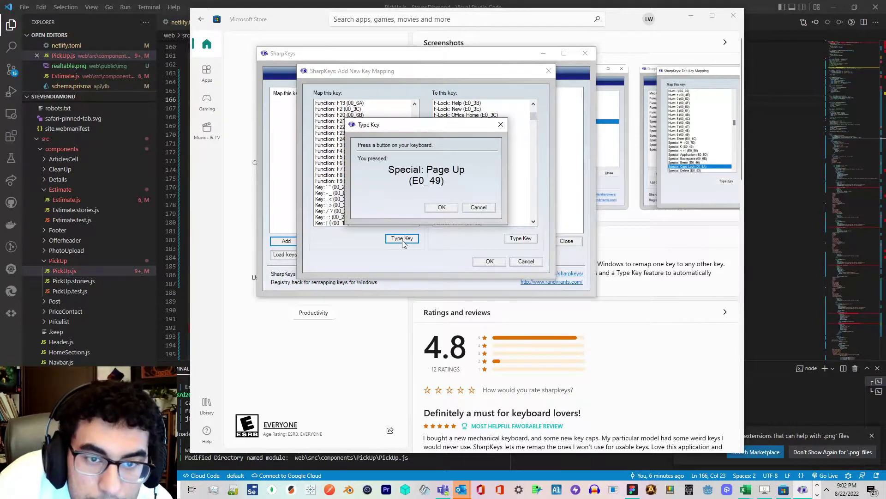
{"action": "left_click", "coordinate": [442, 208]}
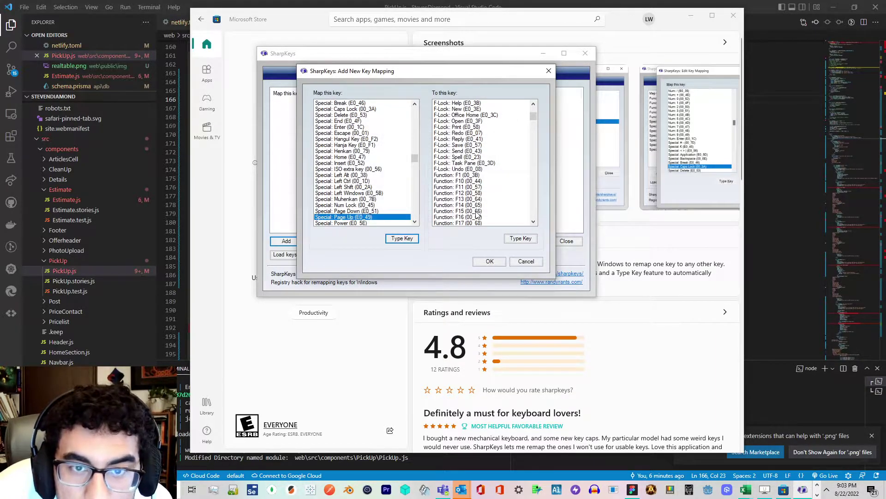
Choose Web: Home (E0_32) as the replacement key and confirm the mapping
{"action": "scroll", "coordinate": [513, 210], "scroll_direction": "down", "scroll_amount": 15}
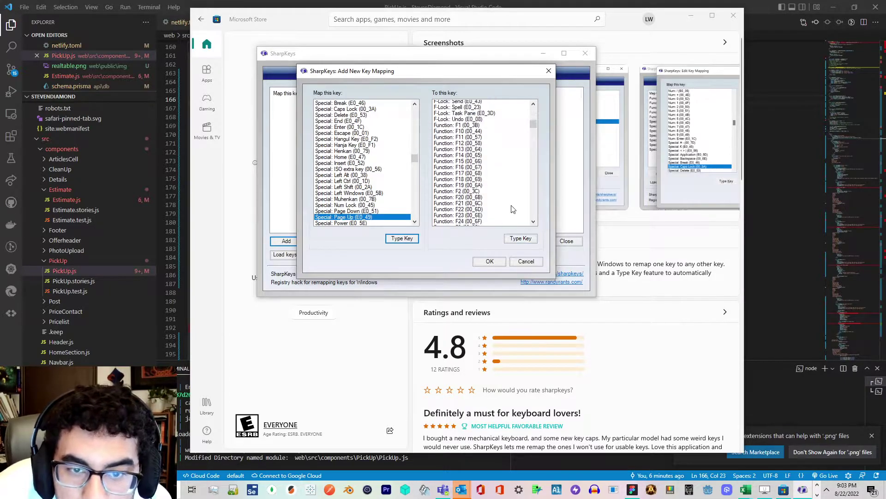
{"action": "scroll", "coordinate": [528, 172], "scroll_direction": "down", "scroll_amount": 15}
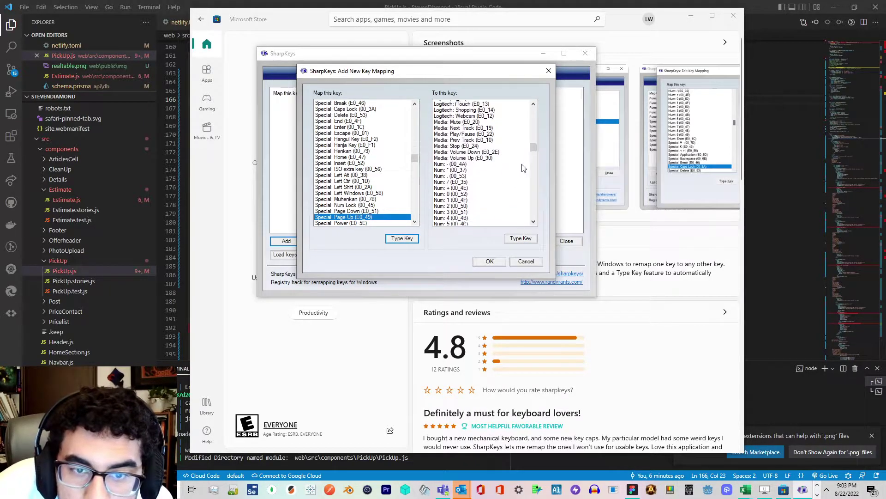
{"action": "scroll", "coordinate": [522, 176], "scroll_direction": "down", "scroll_amount": 12}
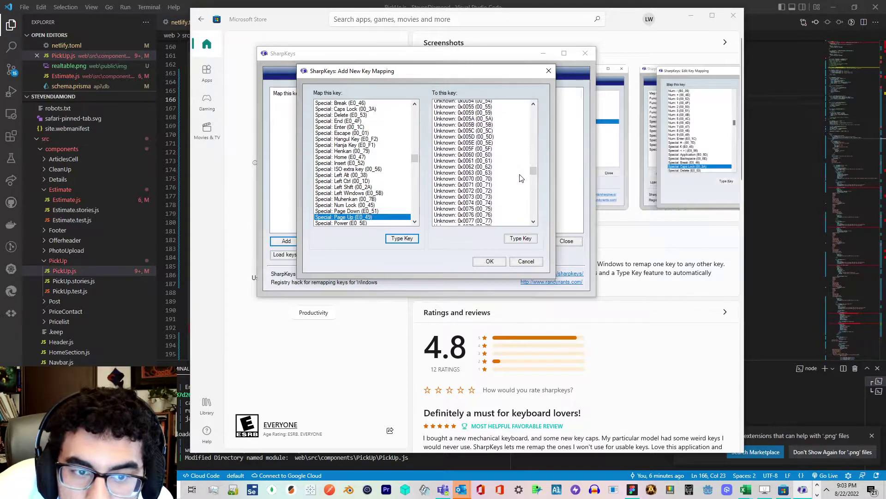
{"action": "scroll", "coordinate": [518, 183], "scroll_direction": "up", "scroll_amount": 15}
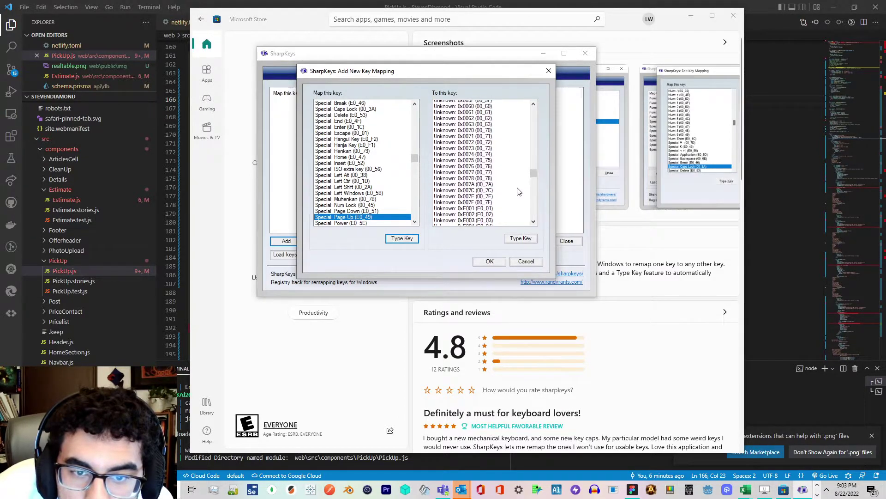
{"action": "left_click_drag", "start_coordinate": [531, 152], "coordinate": [535, 228]}
{"action": "left_click", "coordinate": [471, 199]}
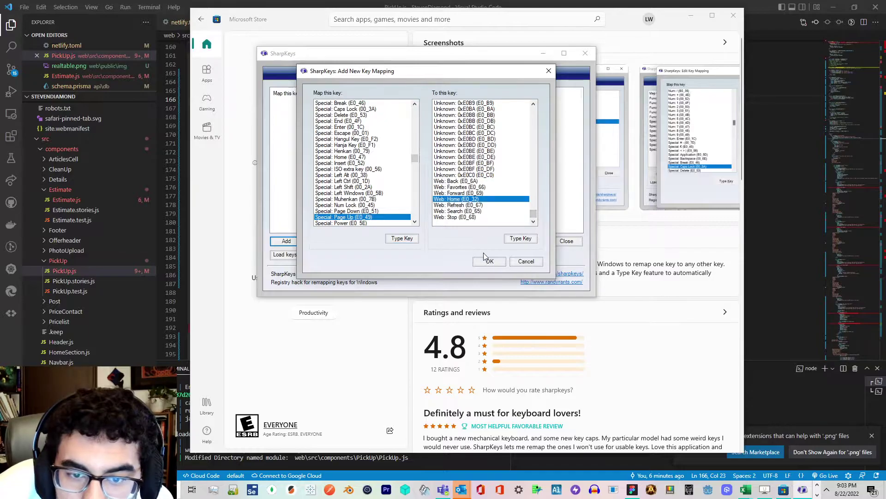
{"action": "left_click", "coordinate": [488, 262]}
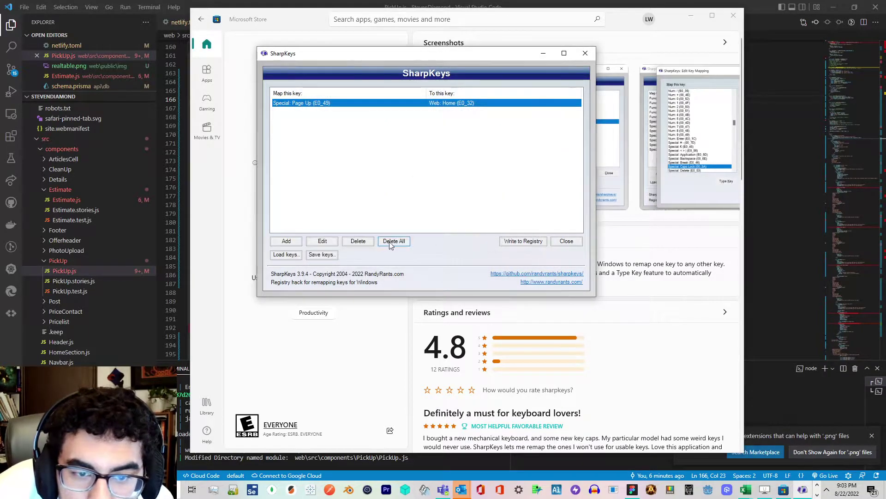
Add a second mapping with Special: Page Down (E0_51) captured as the source key
{"action": "left_click", "coordinate": [289, 242]}
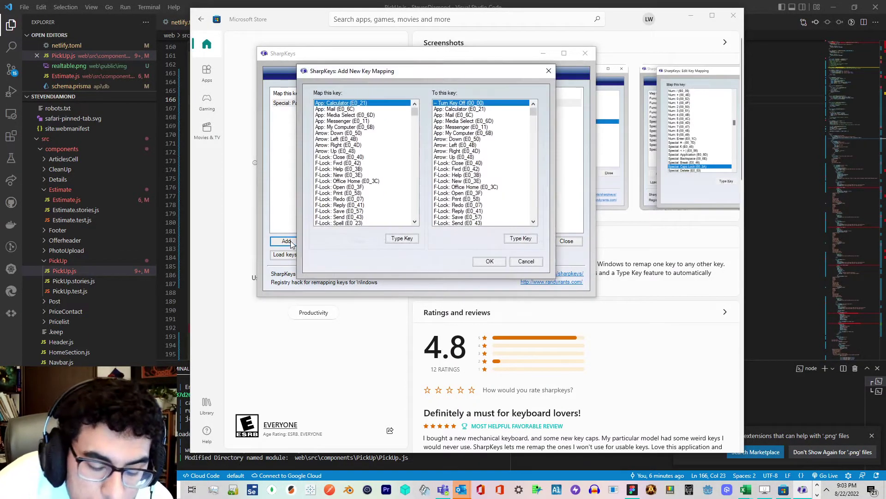
{"action": "left_click", "coordinate": [406, 240]}
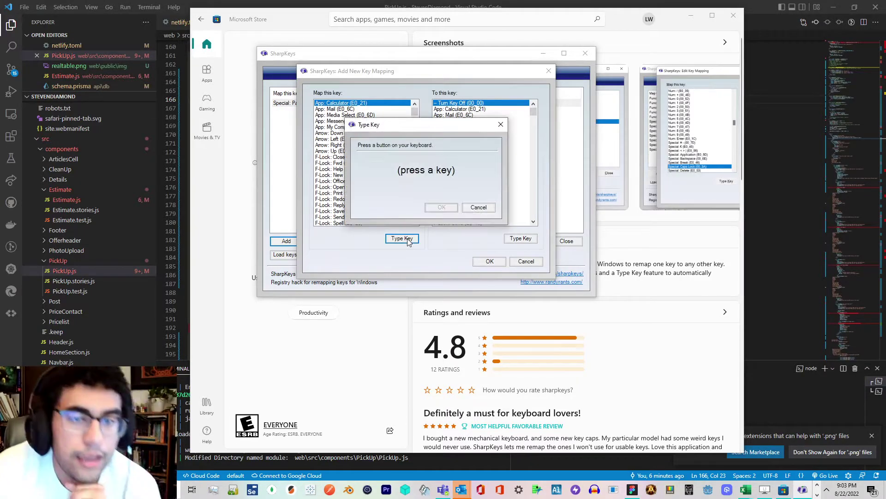
{"action": "key", "text": "Page_Down"}
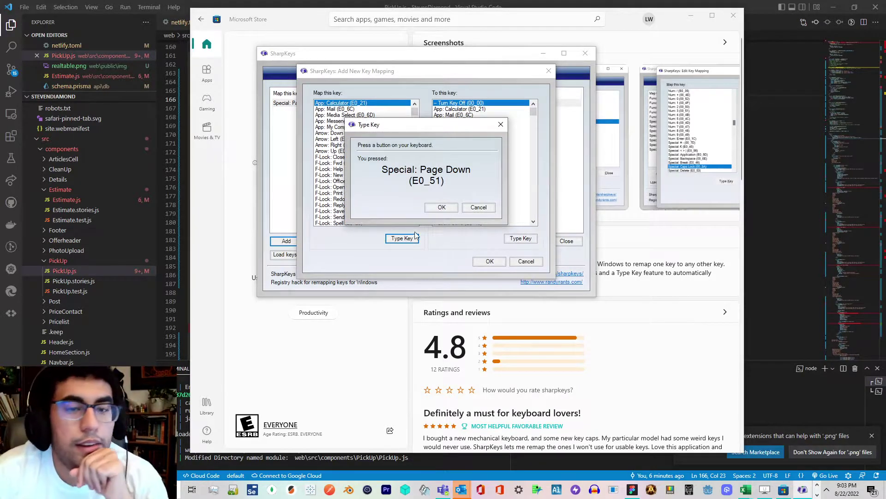
{"action": "left_click", "coordinate": [442, 207]}
{"action": "scroll", "coordinate": [505, 169], "scroll_direction": "down", "scroll_amount": 10}
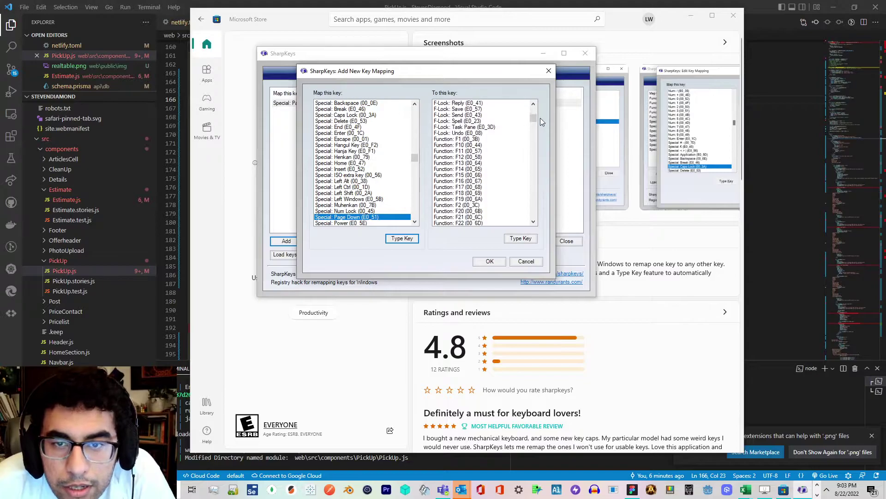
{"action": "left_click_drag", "start_coordinate": [534, 119], "coordinate": [535, 218]}
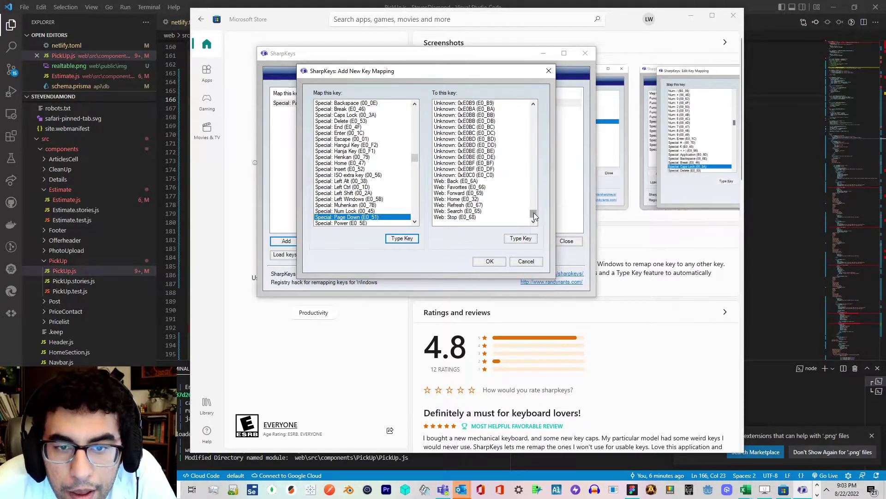
{"action": "left_click_drag", "start_coordinate": [534, 216], "coordinate": [538, 104]}
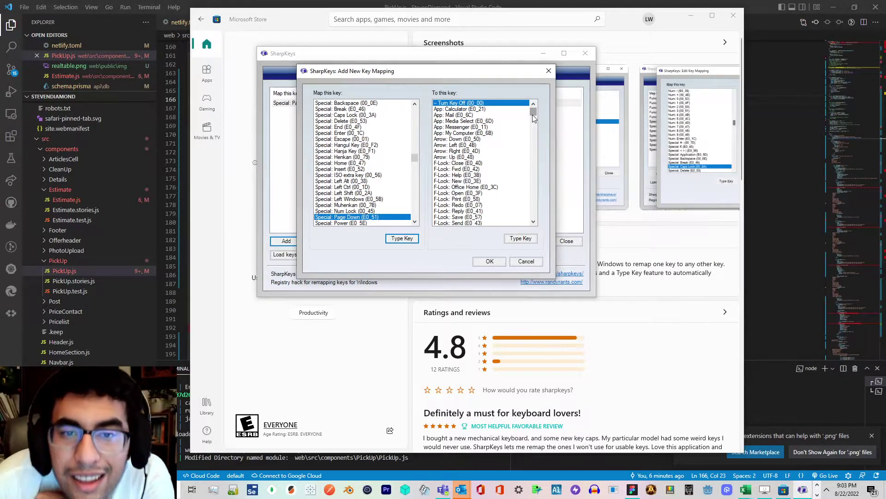
Pick Special: End (E0_4F) as the target for Page Down and confirm the mapping
{"action": "scroll", "coordinate": [503, 160], "scroll_direction": "down", "scroll_amount": 1}
{"action": "scroll", "coordinate": [494, 173], "scroll_direction": "down", "scroll_amount": 1}
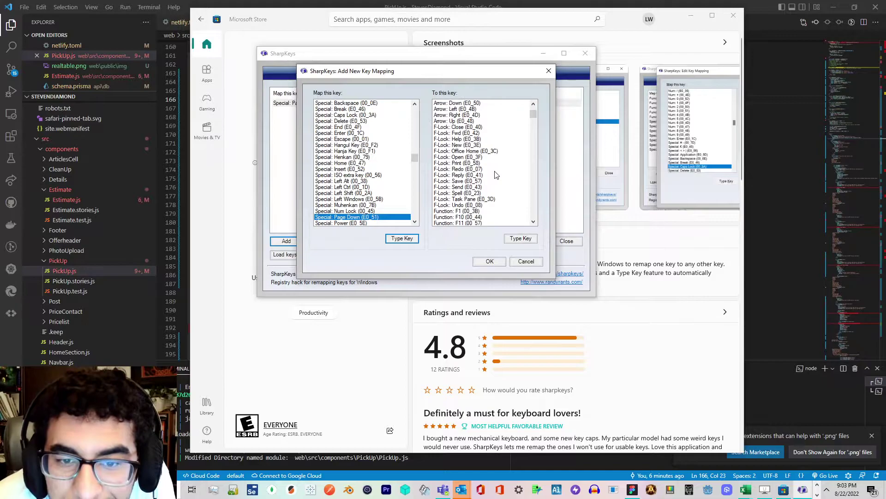
{"action": "scroll", "coordinate": [495, 175], "scroll_direction": "down", "scroll_amount": 1}
{"action": "scroll", "coordinate": [496, 191], "scroll_direction": "down", "scroll_amount": 1}
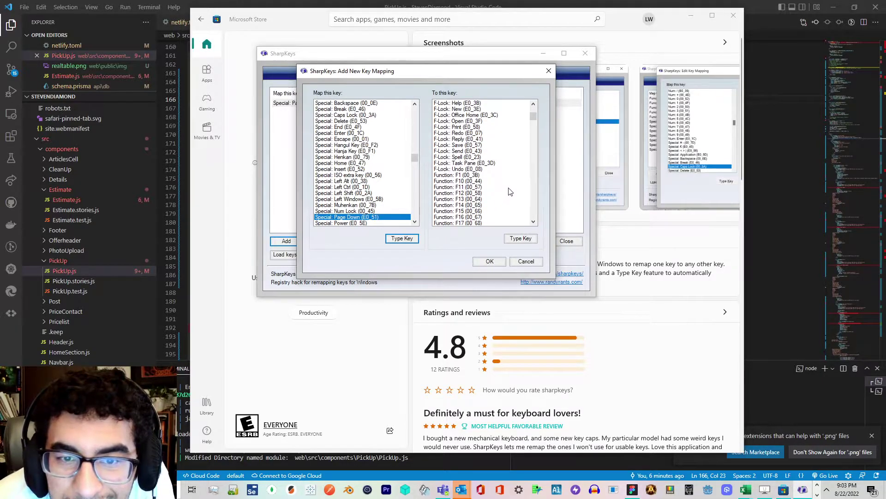
{"action": "scroll", "coordinate": [508, 190], "scroll_direction": "down", "scroll_amount": 9}
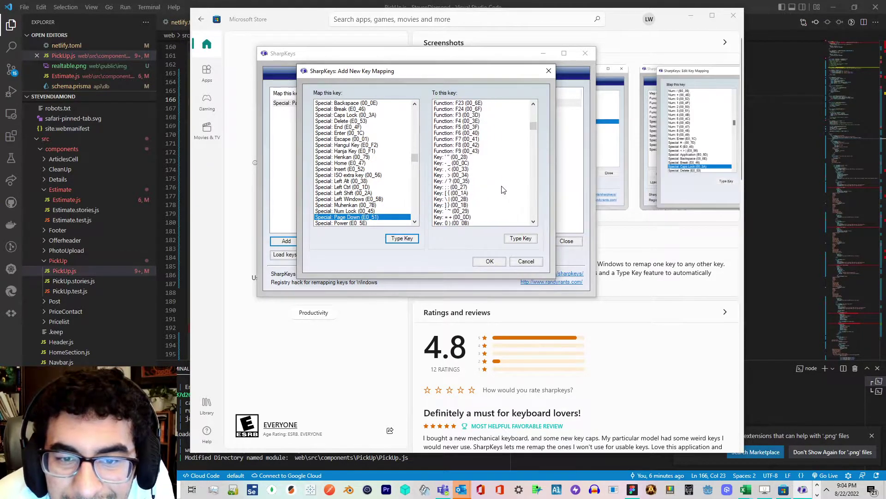
{"action": "scroll", "coordinate": [503, 189], "scroll_direction": "down", "scroll_amount": 6}
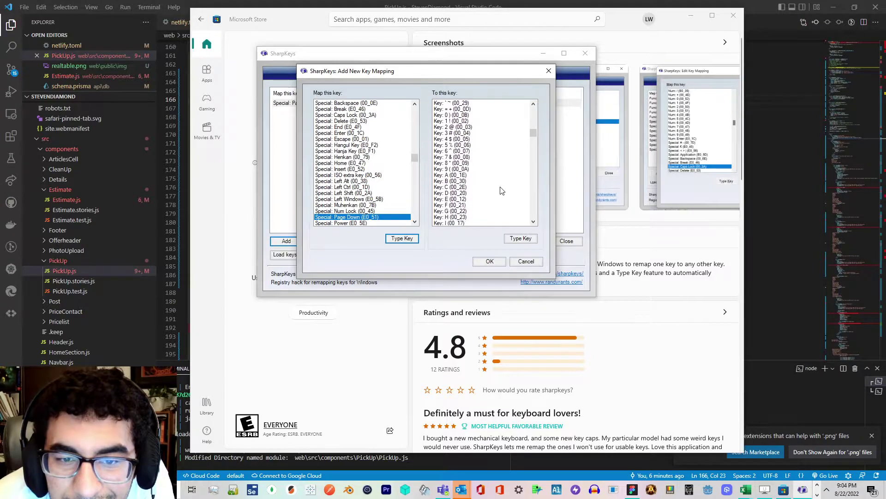
{"action": "scroll", "coordinate": [503, 190], "scroll_direction": "down", "scroll_amount": 6}
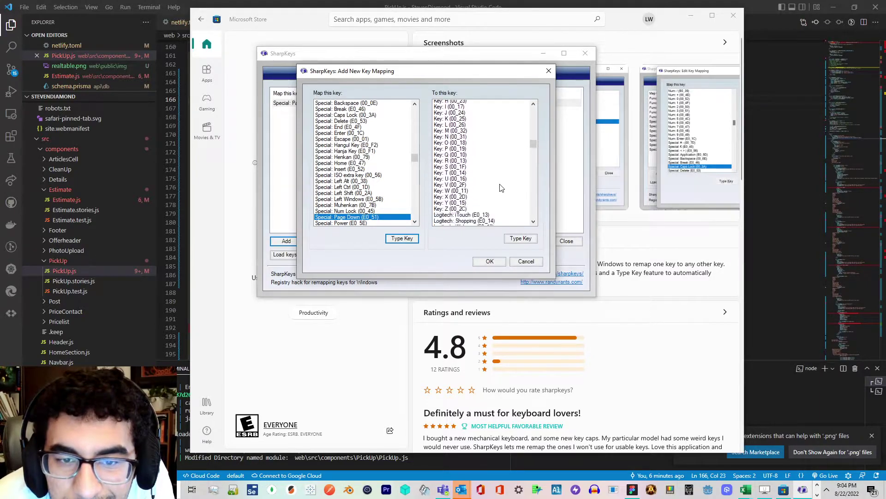
{"action": "scroll", "coordinate": [501, 187], "scroll_direction": "down", "scroll_amount": 4}
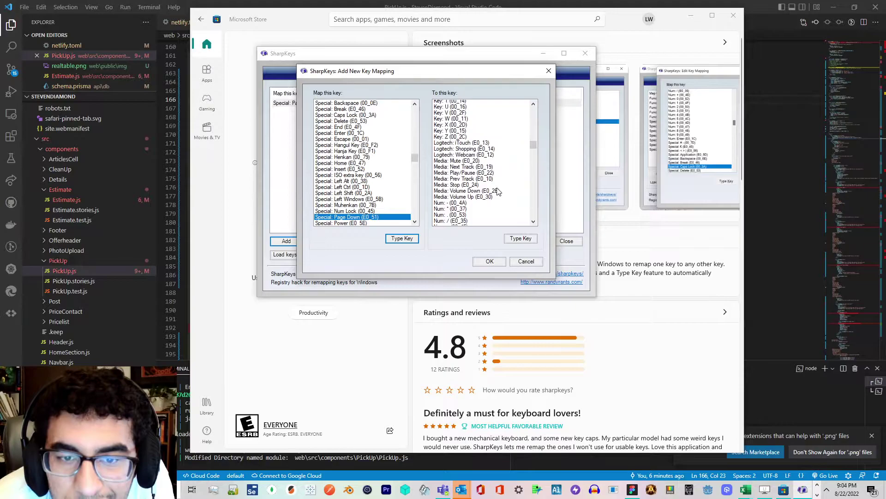
{"action": "scroll", "coordinate": [498, 192], "scroll_direction": "down", "scroll_amount": 1}
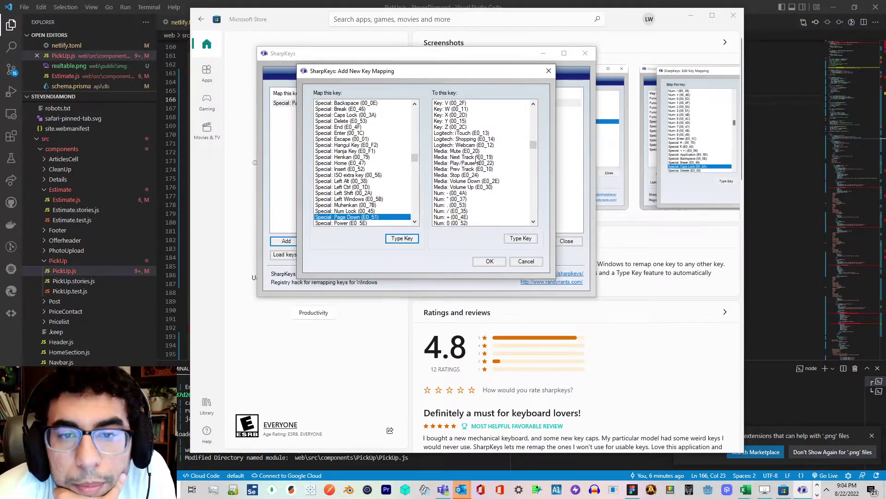
{"action": "scroll", "coordinate": [480, 171], "scroll_direction": "down", "scroll_amount": 4}
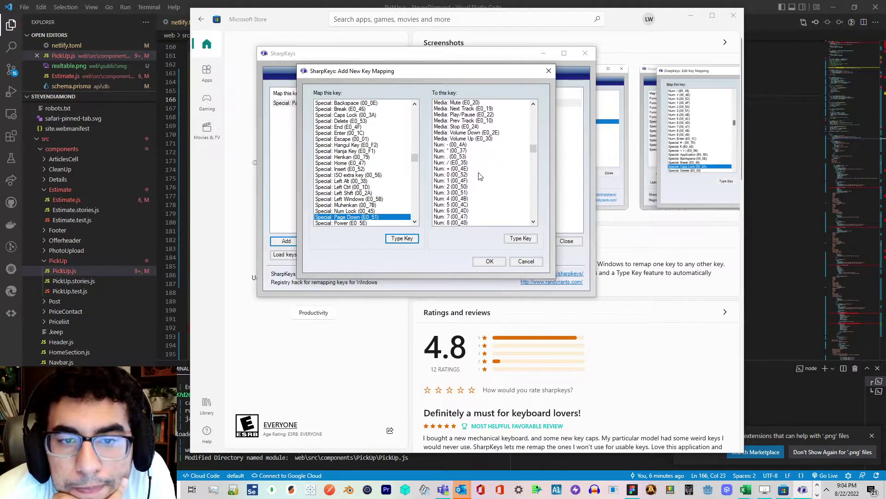
{"action": "scroll", "coordinate": [480, 176], "scroll_direction": "down", "scroll_amount": 1}
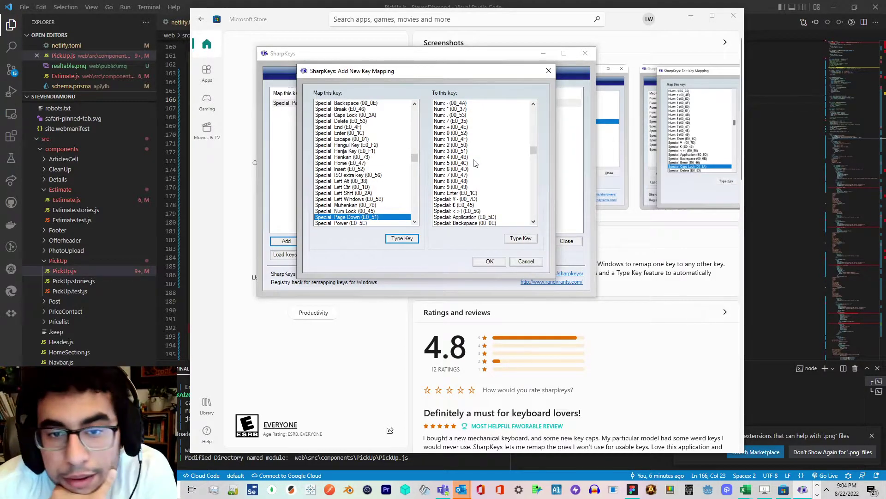
{"action": "scroll", "coordinate": [475, 162], "scroll_direction": "down", "scroll_amount": 4}
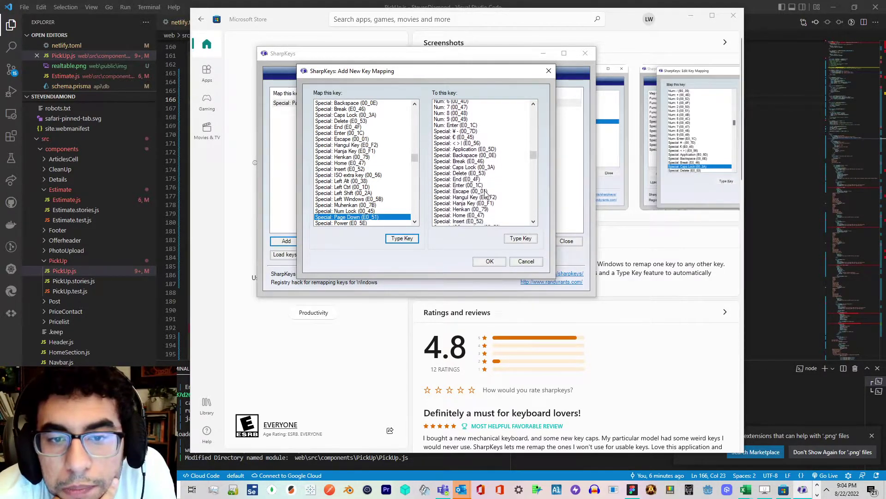
{"action": "left_click", "coordinate": [471, 176]}
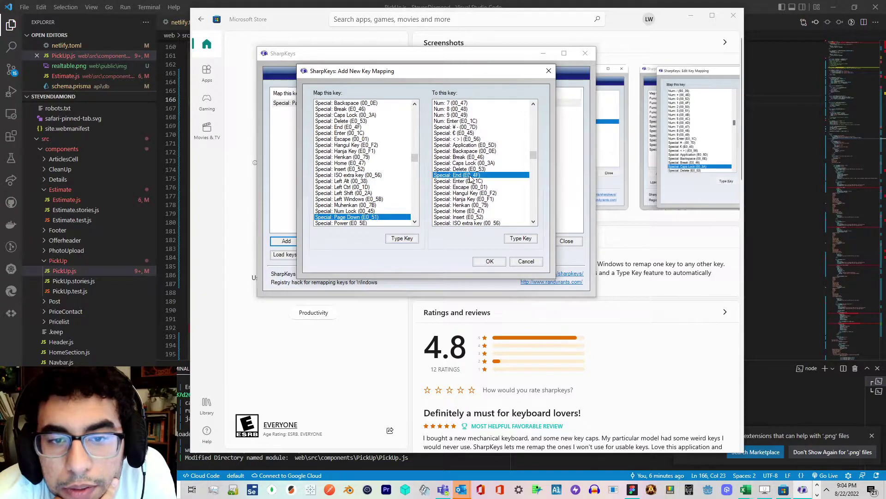
{"action": "left_click", "coordinate": [489, 261]}
Edit the Page Up mapping so it targets Special: Home (E0_47) instead of Web: Home
{"action": "left_click", "coordinate": [393, 120]}
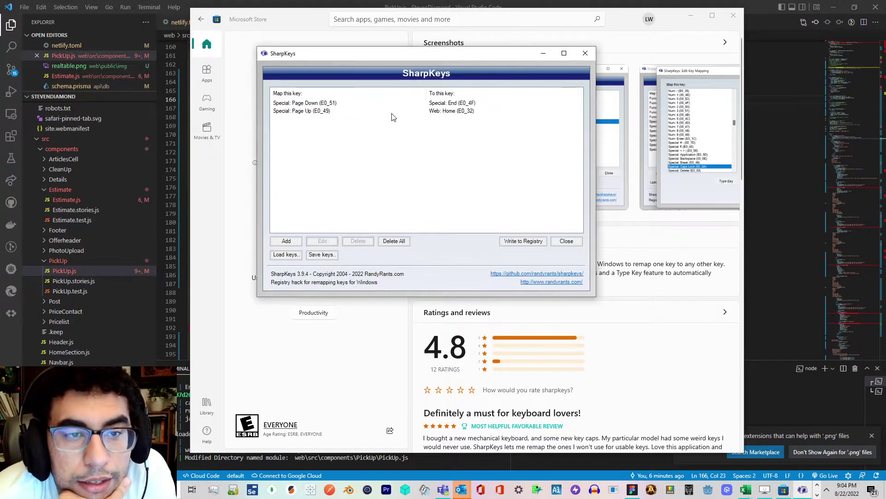
{"action": "left_click", "coordinate": [398, 106]}
{"action": "left_click", "coordinate": [396, 114]}
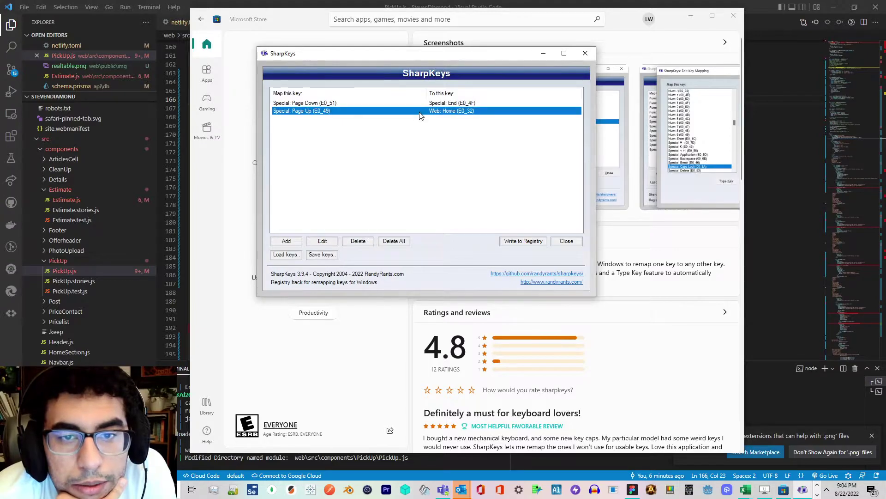
{"action": "double_click", "coordinate": [422, 113]}
{"action": "scroll", "coordinate": [490, 203], "scroll_direction": "up", "scroll_amount": 5}
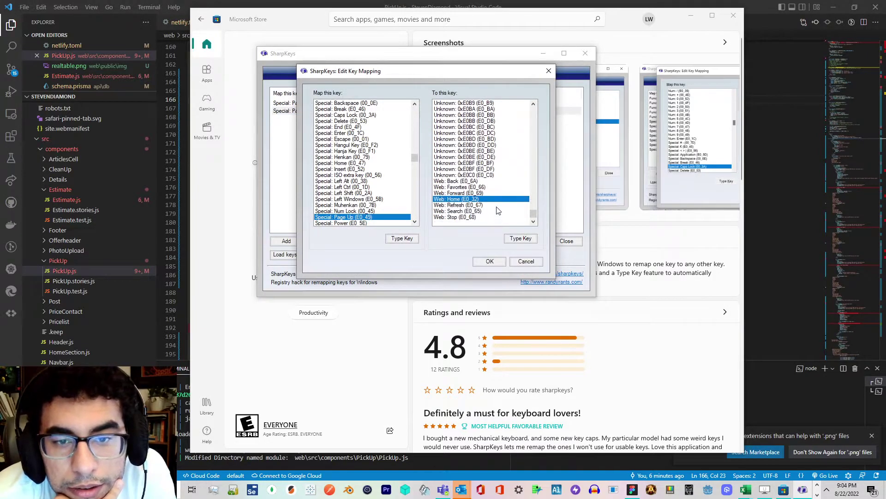
{"action": "scroll", "coordinate": [498, 210], "scroll_direction": "up", "scroll_amount": 20}
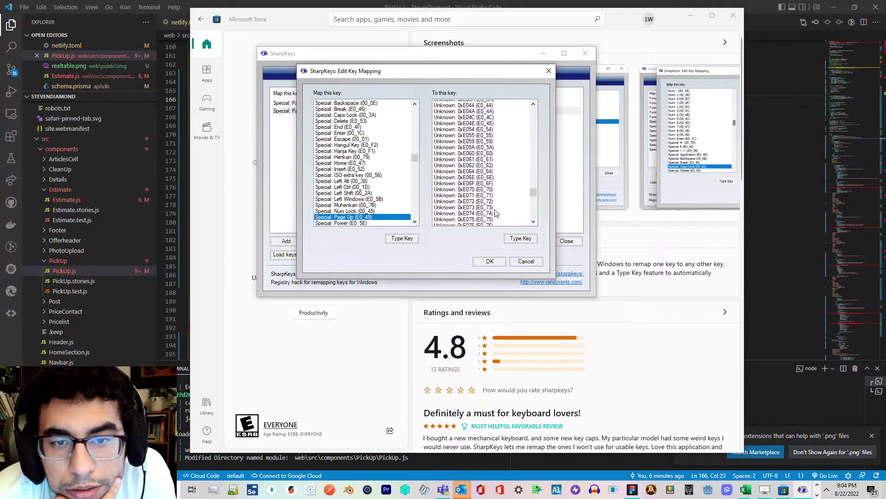
{"action": "scroll", "coordinate": [494, 211], "scroll_direction": "up", "scroll_amount": 15}
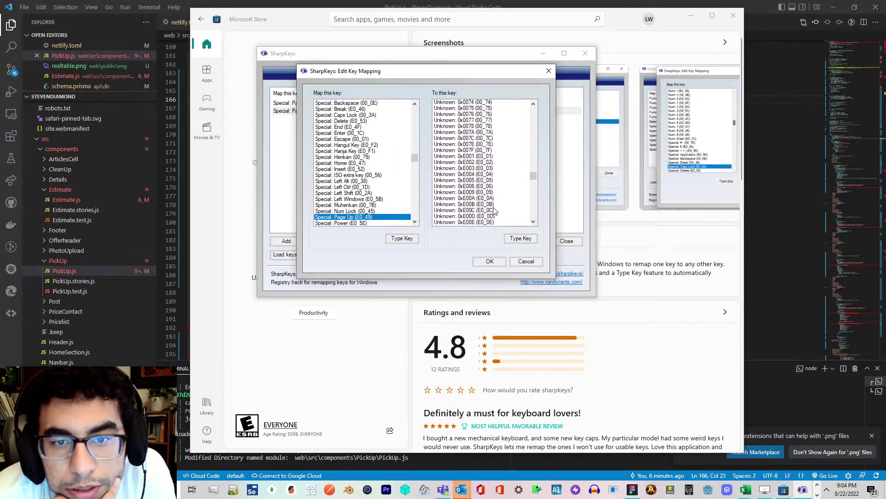
{"action": "scroll", "coordinate": [494, 211], "scroll_direction": "up", "scroll_amount": 5}
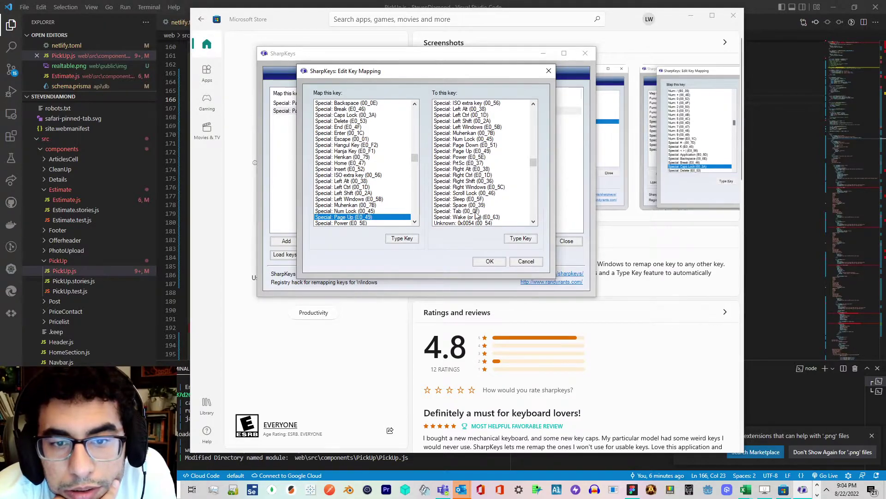
{"action": "scroll", "coordinate": [476, 196], "scroll_direction": "up", "scroll_amount": 3}
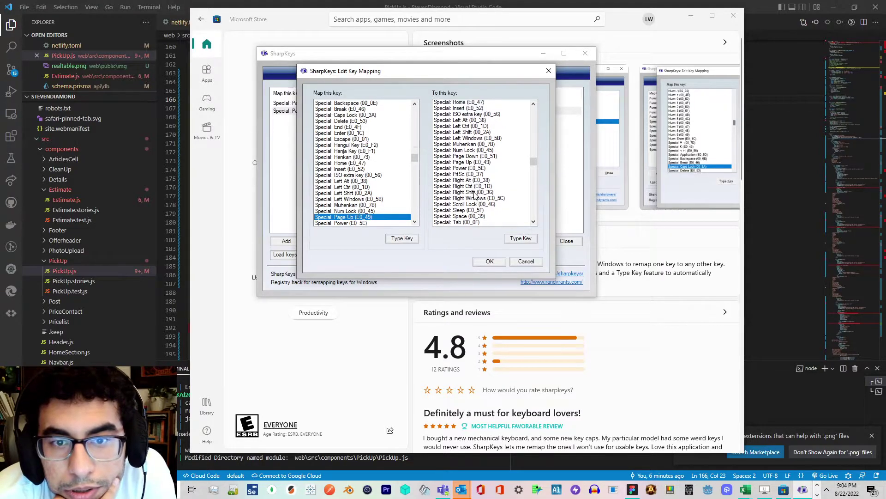
{"action": "left_click", "coordinate": [469, 145]}
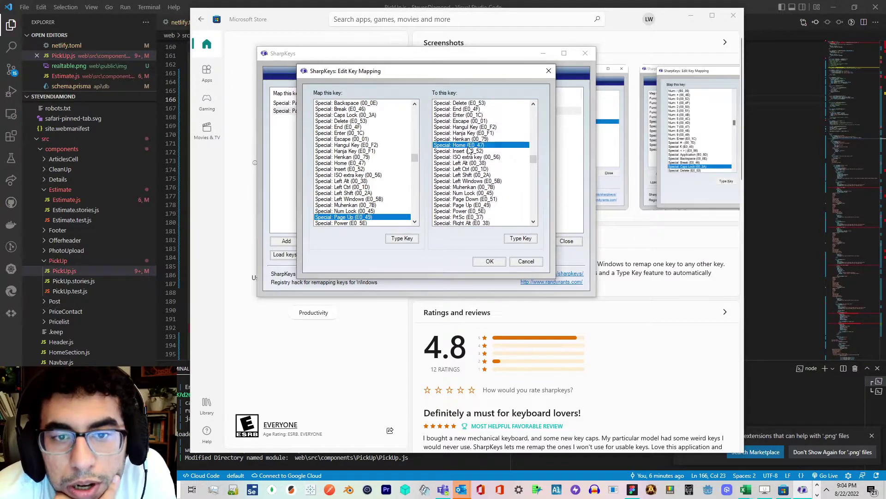
{"action": "left_click", "coordinate": [483, 261]}
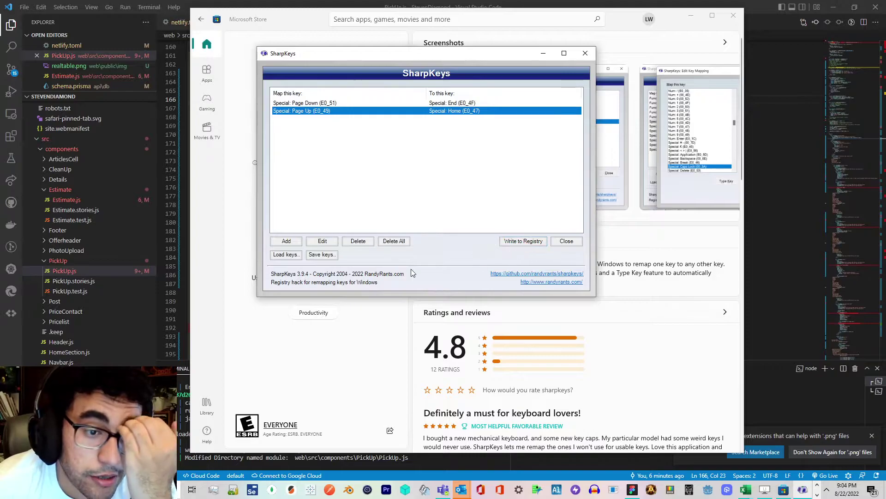
Save the mapping list as My Keys.skl on New Volume (E:)
{"action": "left_click", "coordinate": [322, 254]}
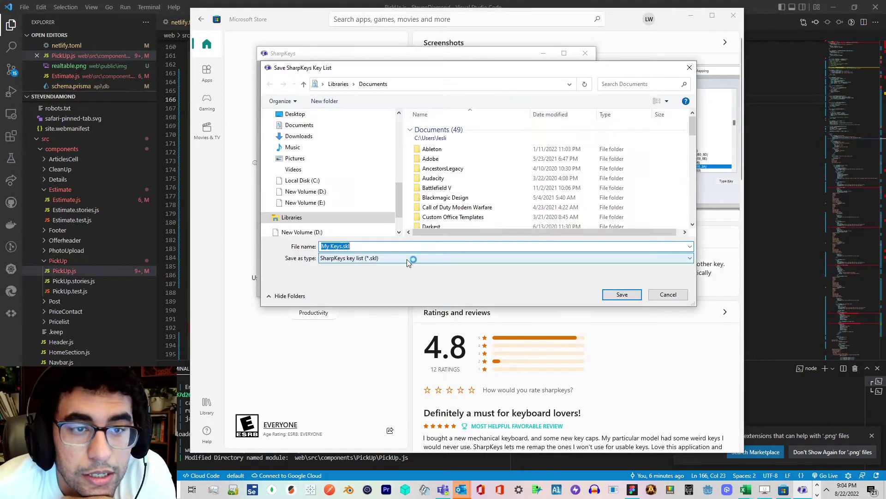
{"action": "scroll", "coordinate": [397, 212], "scroll_direction": "down", "scroll_amount": 2}
{"action": "scroll", "coordinate": [462, 207], "scroll_direction": "down", "scroll_amount": 5}
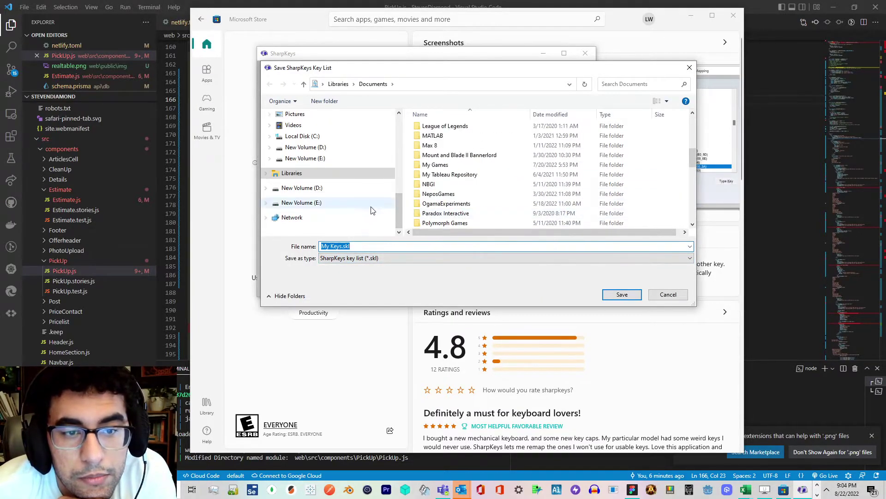
{"action": "left_click", "coordinate": [372, 206]}
{"action": "scroll", "coordinate": [527, 207], "scroll_direction": "down", "scroll_amount": 10}
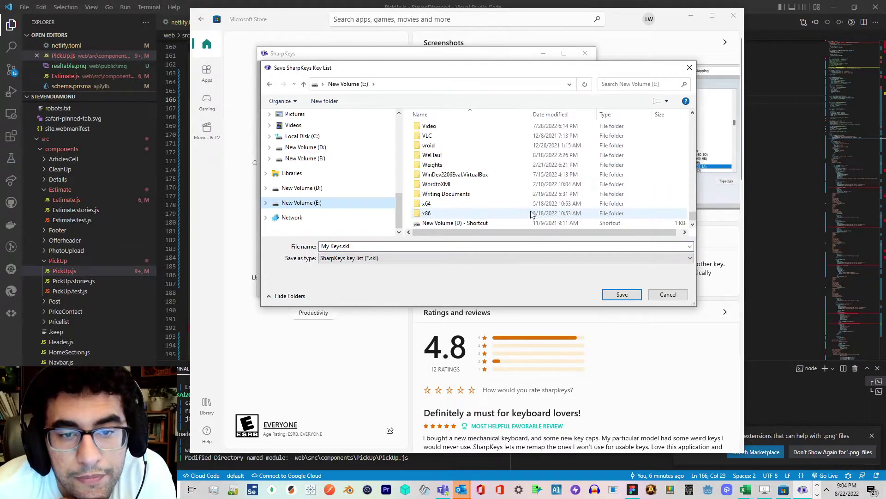
{"action": "left_click", "coordinate": [619, 294]}
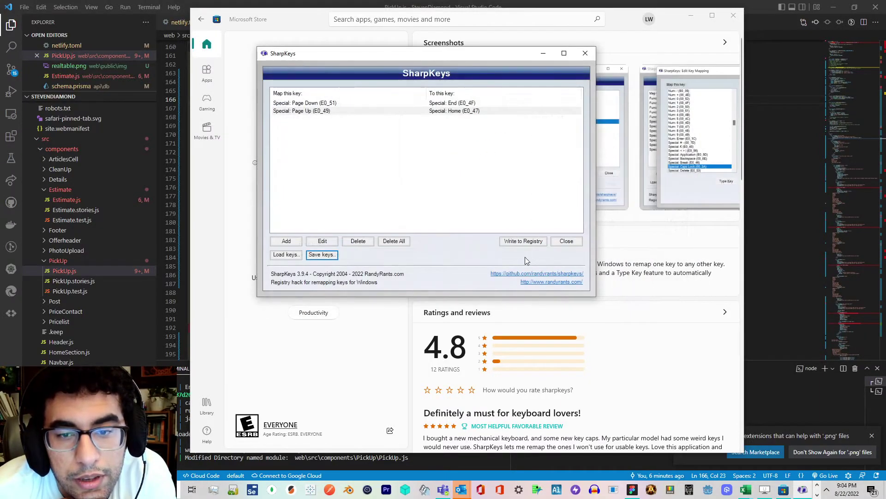
Write the key mappings to the registry and close SharpKeys
{"action": "left_click", "coordinate": [532, 245]}
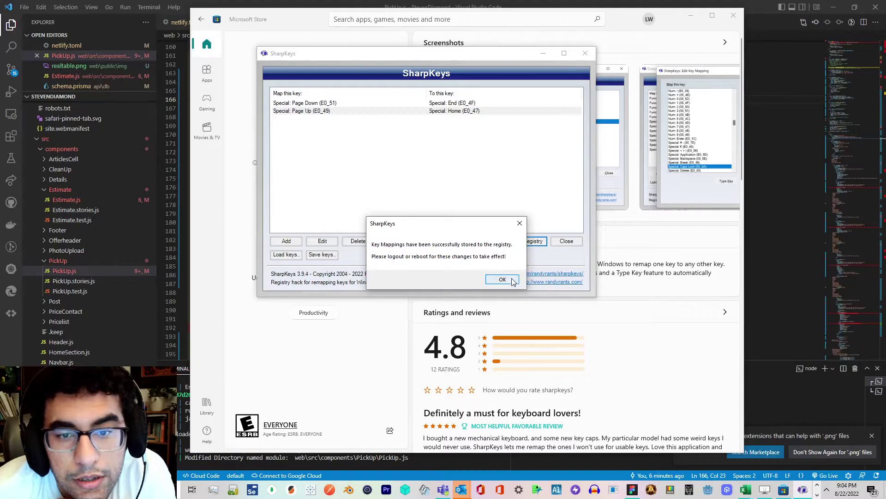
{"action": "left_click", "coordinate": [503, 280]}
{"action": "left_click", "coordinate": [533, 244]}
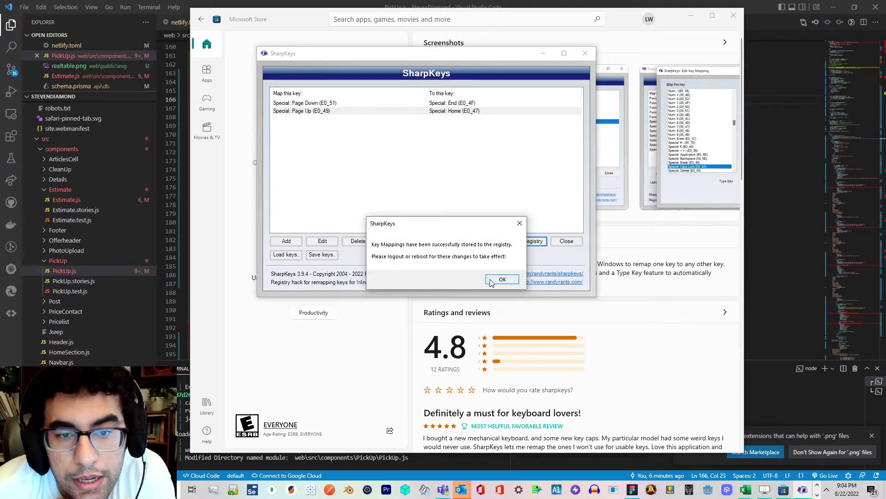
{"action": "left_click", "coordinate": [501, 280]}
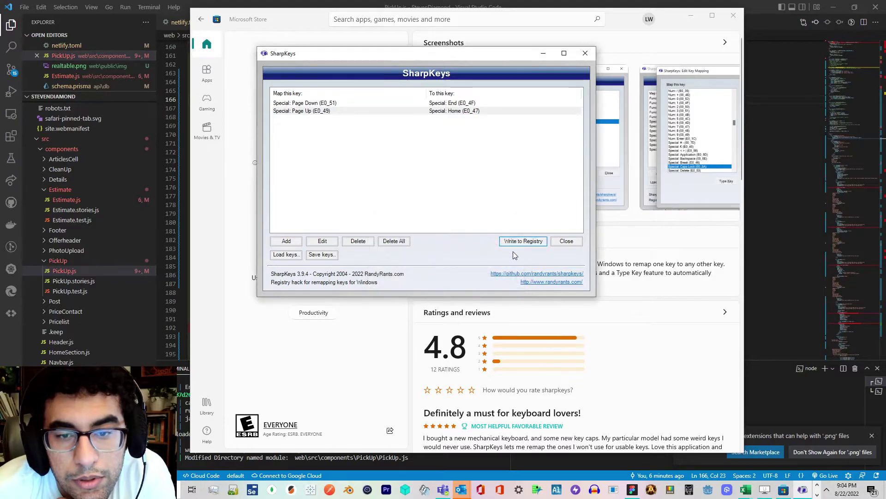
{"action": "left_click", "coordinate": [577, 244]}
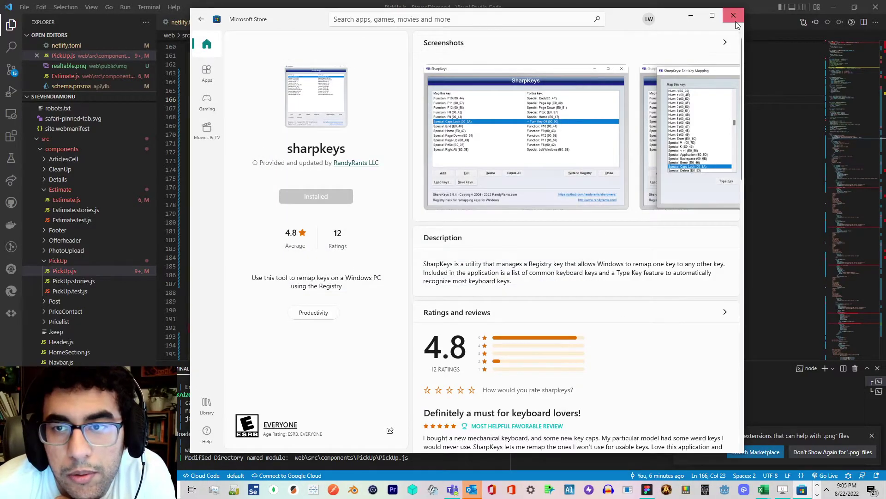
Close the Microsoft Store window and return to the PickUp.js code
{"action": "left_click", "coordinate": [734, 15]}
{"action": "left_click", "coordinate": [512, 105]}
{"action": "left_click_drag", "start_coordinate": [220, 91], "coordinate": [217, 91]}
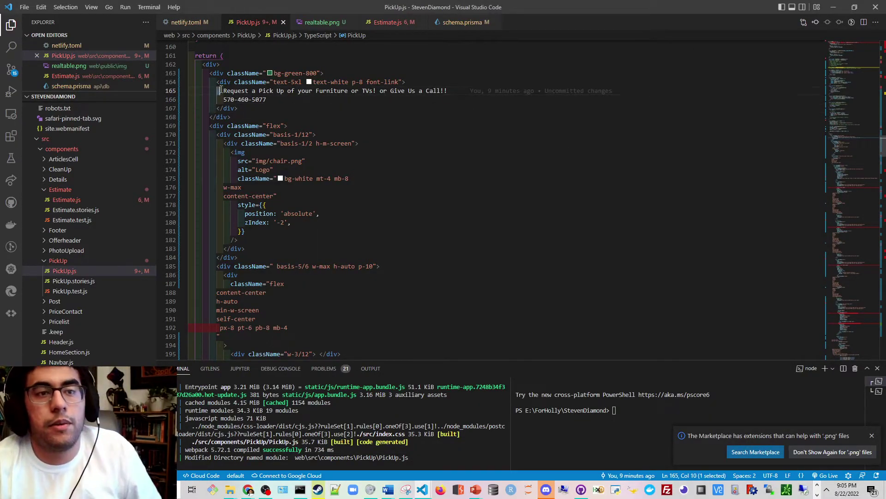
{"action": "key", "text": "ctrl+a"}
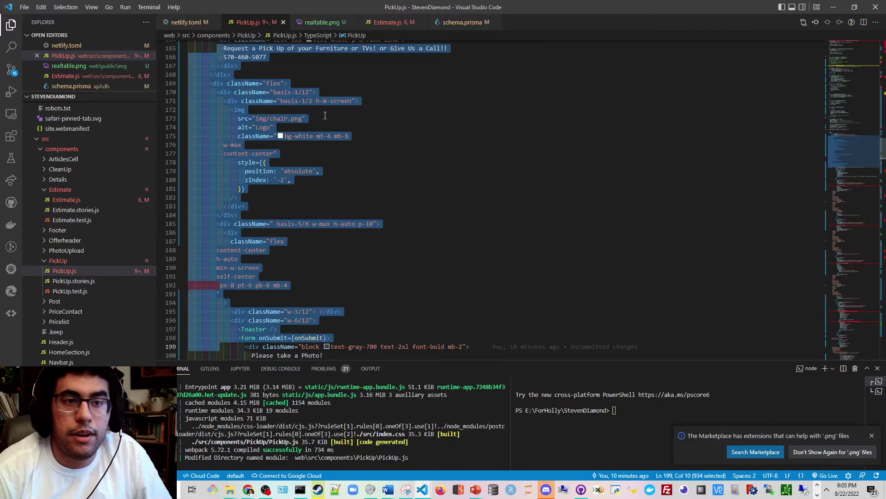
{"action": "scroll", "coordinate": [325, 115], "scroll_direction": "up", "scroll_amount": 1}
Change p-3 to p-8 on line 164, save PickUp.js, and stop the dev server
{"action": "left_click", "coordinate": [362, 109]}
{"action": "key", "text": "BackSpace"}
{"action": "type", "text": "8"}
{"action": "key", "text": "ctrl+s"}
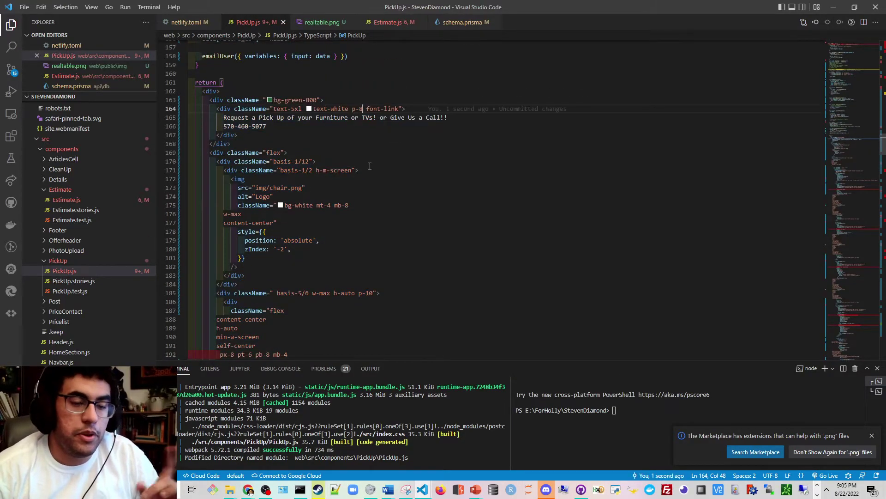
{"action": "left_click", "coordinate": [401, 417]}
{"action": "key", "text": "ctrl+c"}
{"action": "key", "text": "ctrl+c"}
{"action": "key", "text": "ctrl+c"}
{"action": "key", "text": "ctrl+c"}
{"action": "key", "text": "ctrl+c"}
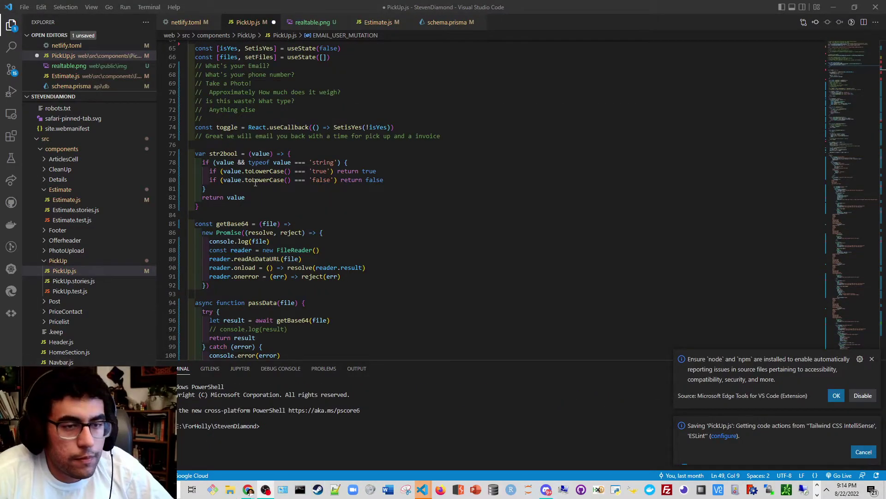
{"action": "scroll", "coordinate": [204, 143], "scroll_direction": "up", "scroll_amount": 1}
{"action": "left_click", "coordinate": [195, 150]}
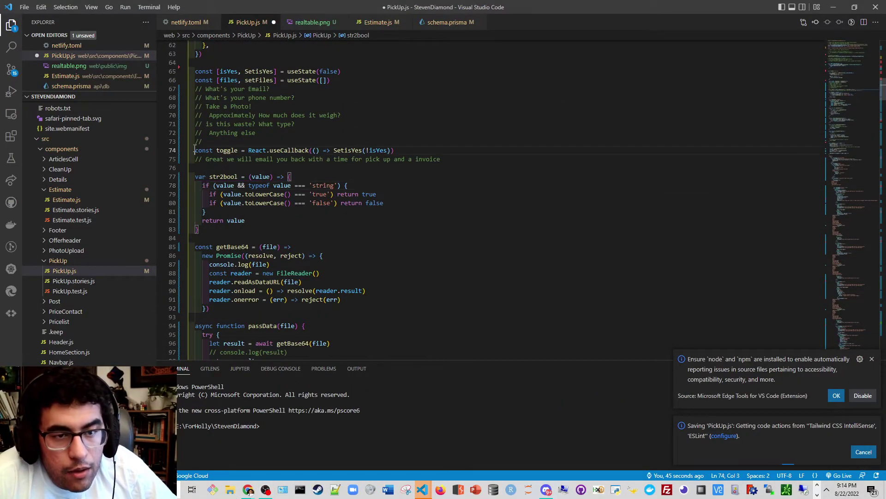
{"action": "key", "text": "shift+End"}
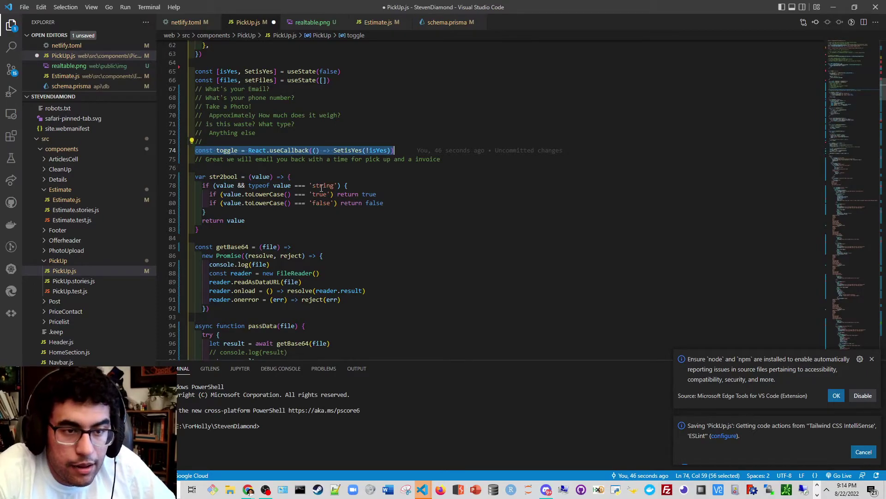
{"action": "key", "text": "Home"}
{"action": "key", "text": "shift+End"}
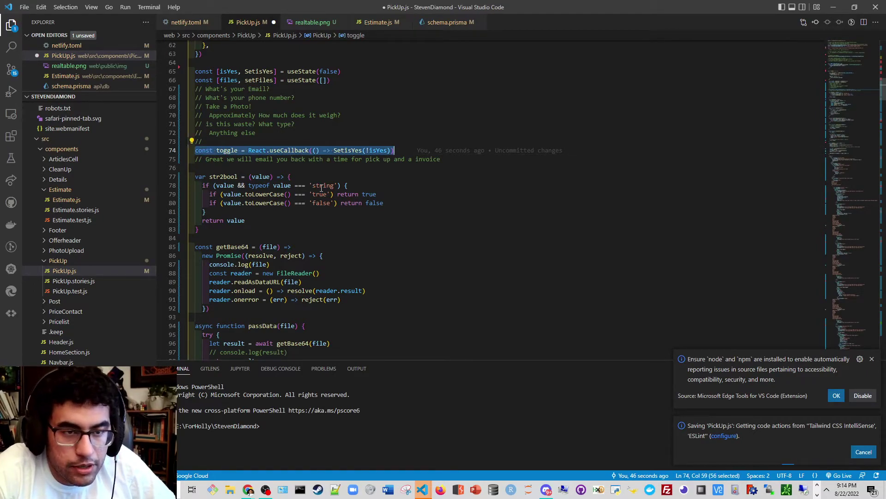
{"action": "key", "text": "Escape"}
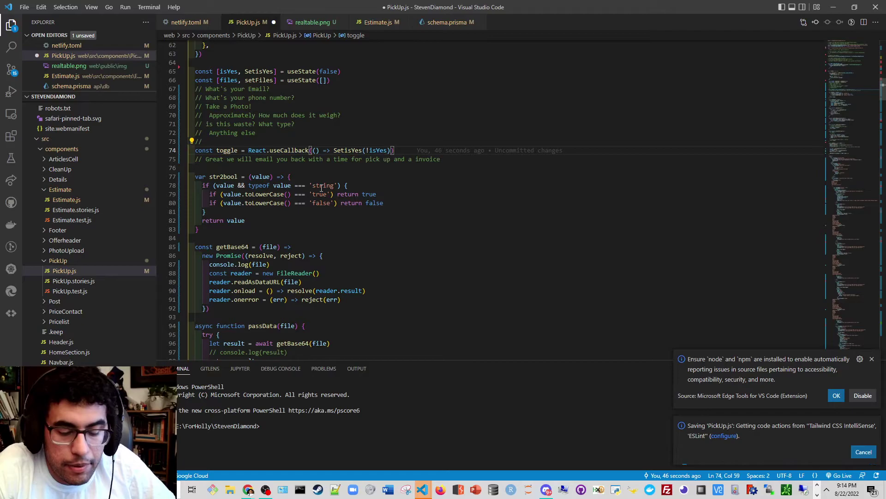
{"action": "key", "text": "shift+Home"}
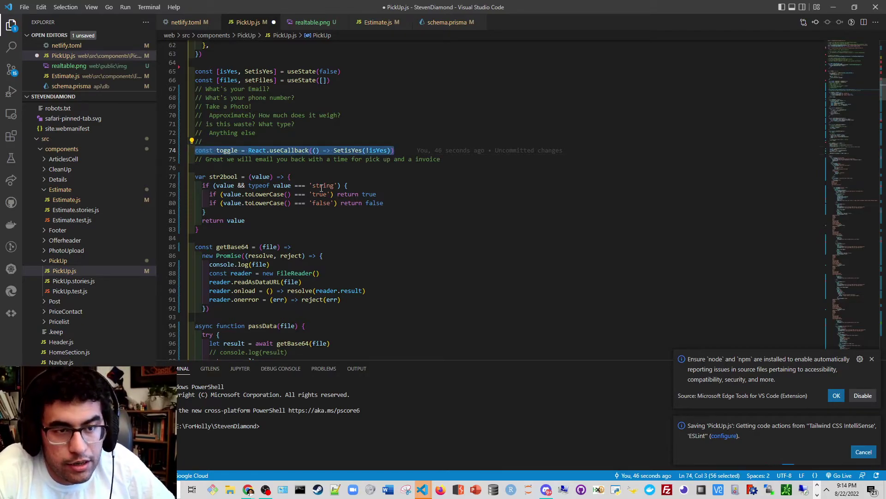
{"action": "key", "text": "Escape"}
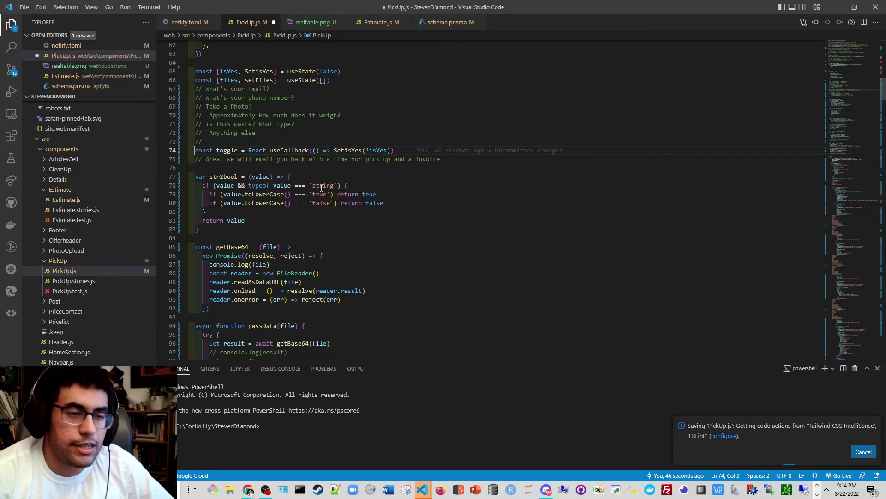
{"action": "key", "text": "shift+End"}
{"action": "key", "text": "Home"}
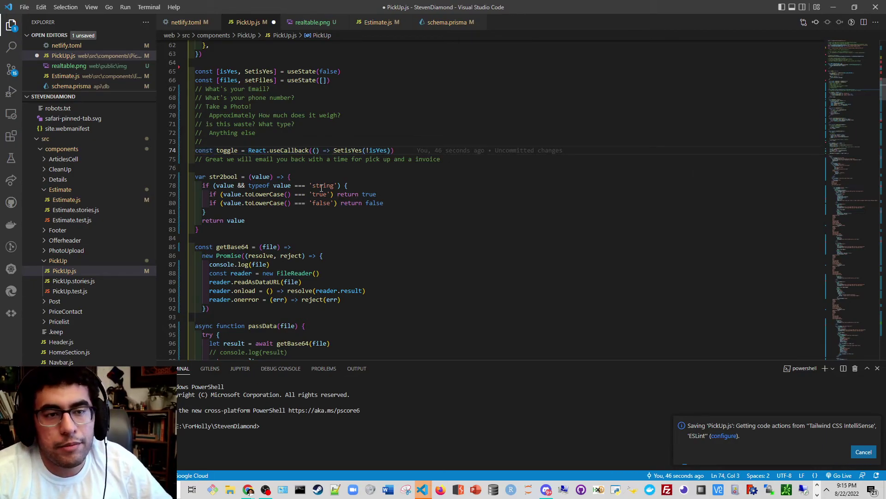
{"action": "key", "text": "shift+End"}
{"action": "key", "text": "Home"}
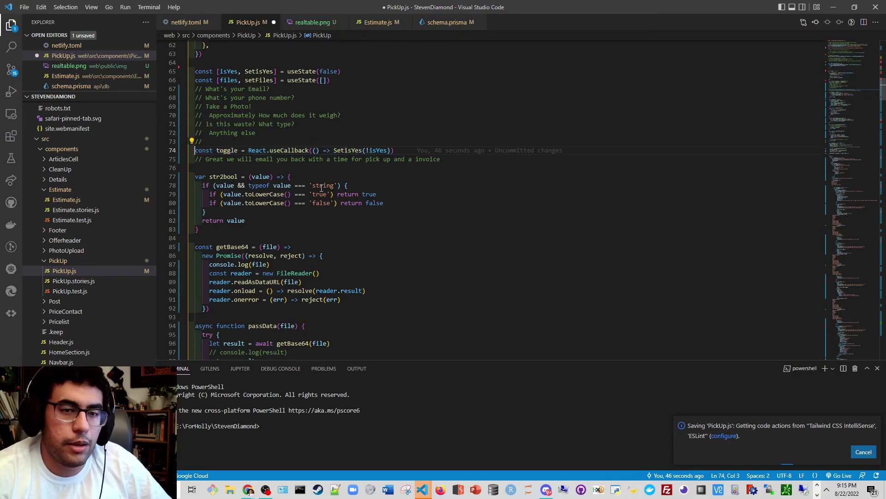